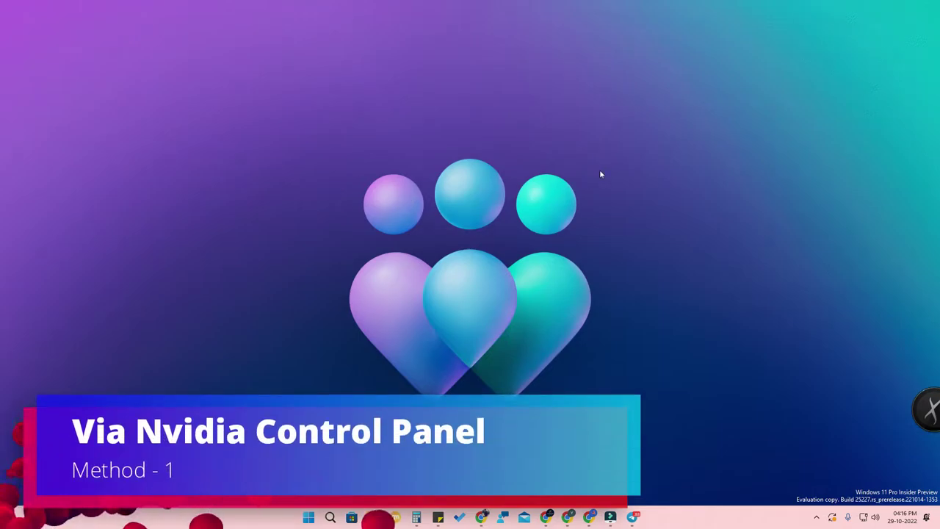
# Open the desktop right-click menu, then dismiss it.
pyautogui.rightClick(604, 170)
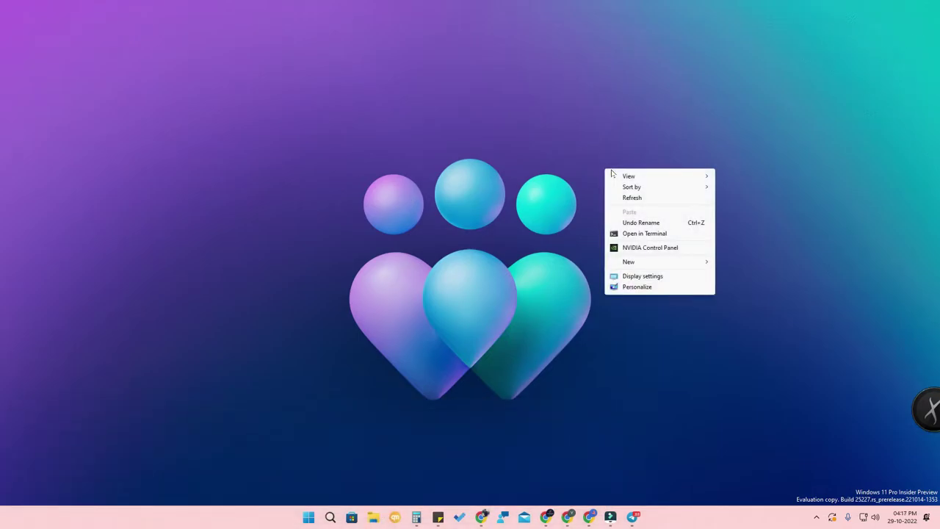
pyautogui.click(661, 250)
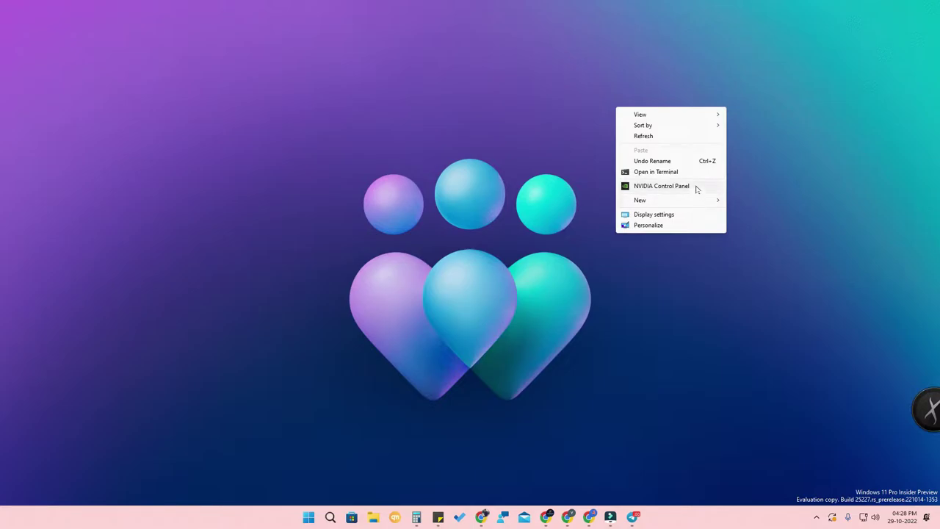
pyautogui.click(686, 309)
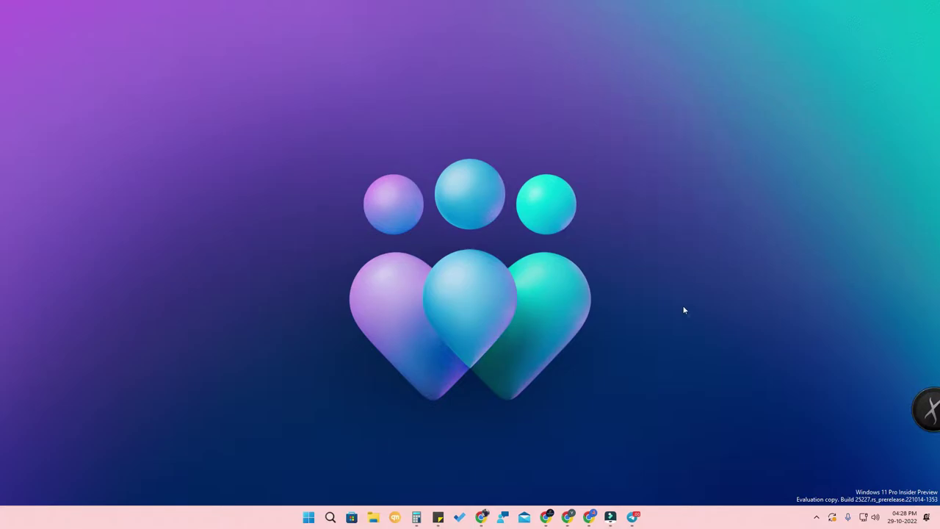
# Search Windows for 'nvid' to find NVIDIA Control Panel.
pyautogui.click(331, 517)
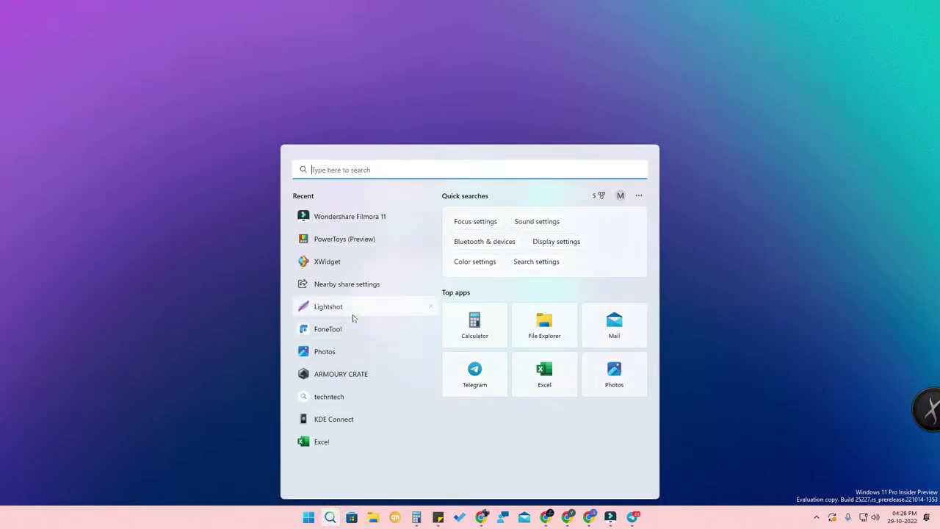
pyautogui.write('niv')
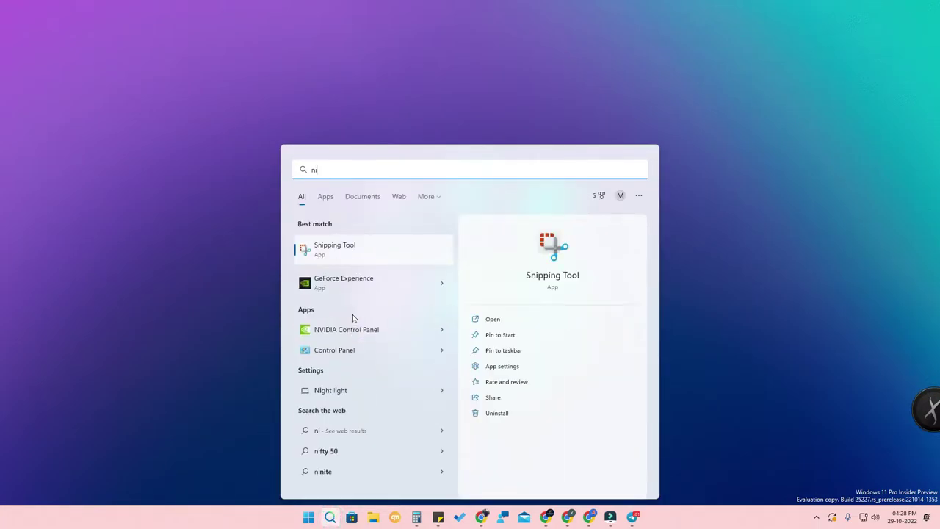
pyautogui.press('BackSpace')
pyautogui.press('BackSpace')
pyautogui.press('BackSpace')
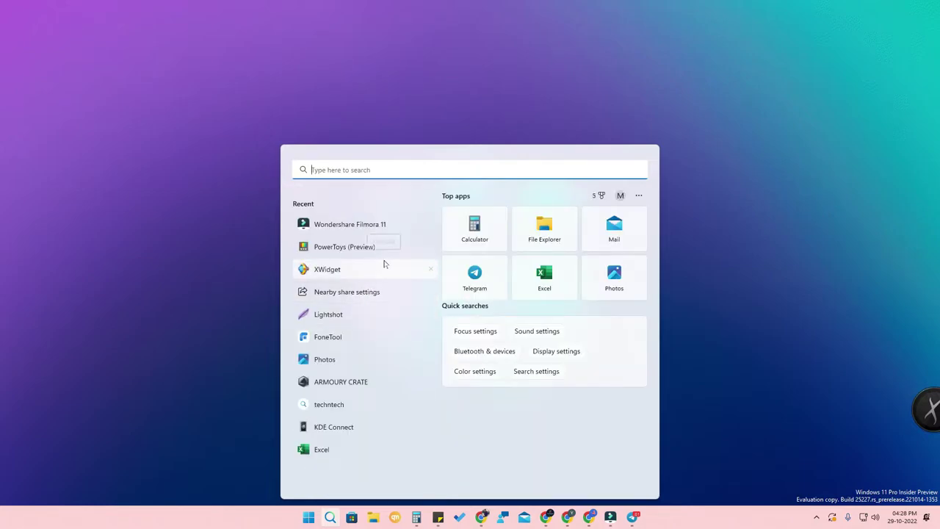
pyautogui.write('nivi')
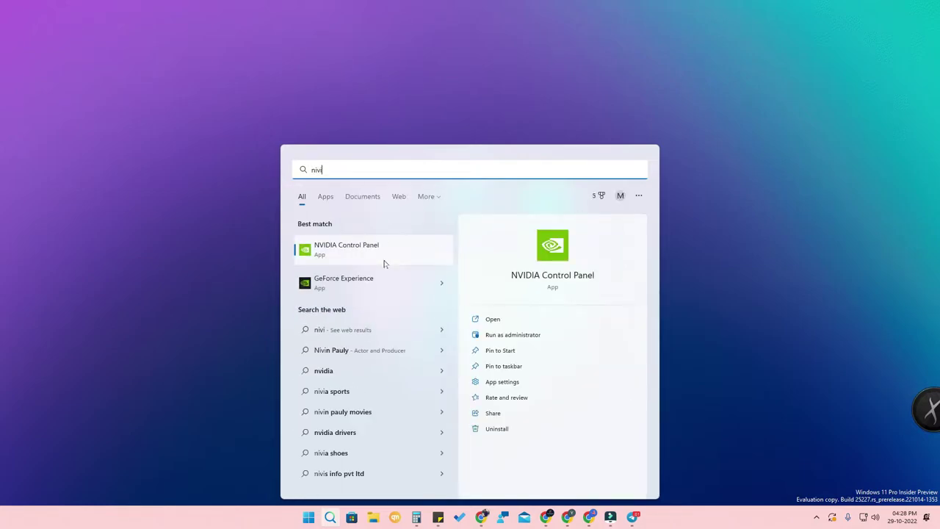
pyautogui.press('BackSpace')
pyautogui.press('BackSpace')
pyautogui.write('vid')
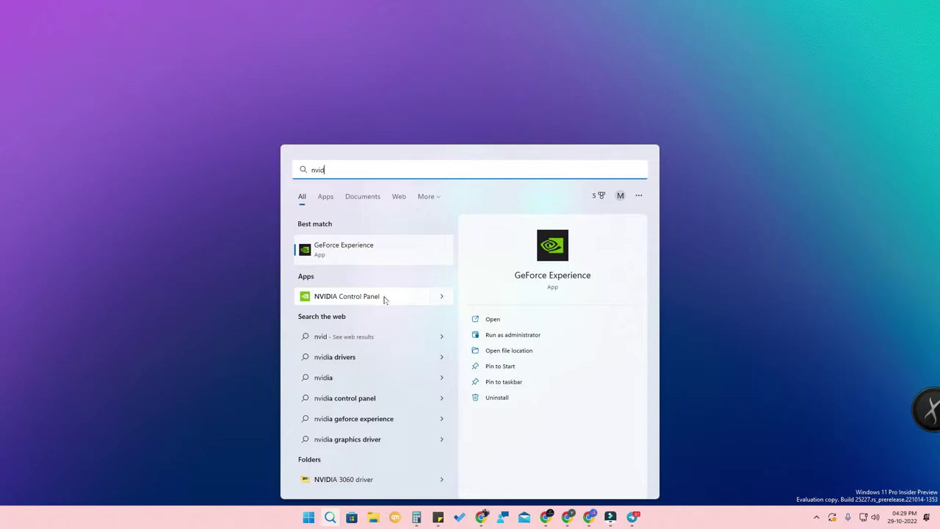
# Open NVIDIA Control Panel and view the RTX 3060's System Information display details.
pyautogui.click(383, 296)
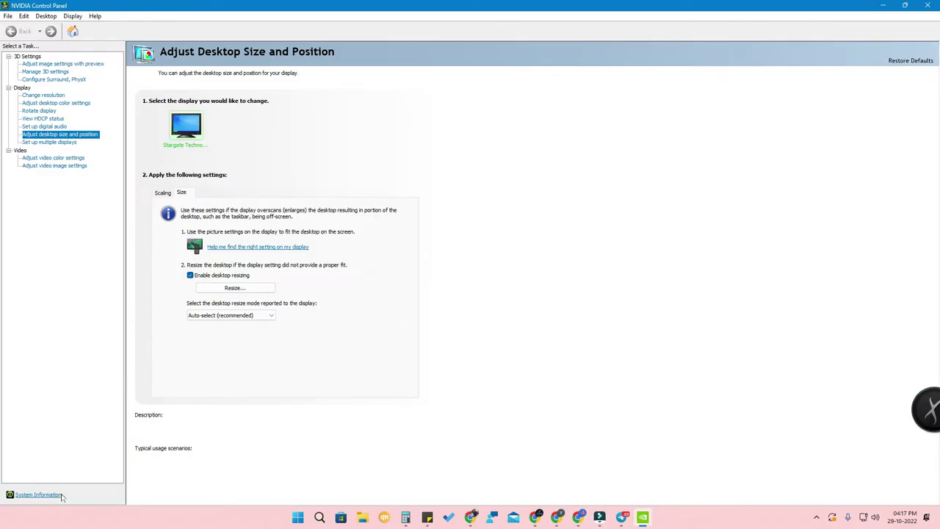
pyautogui.click(38, 494)
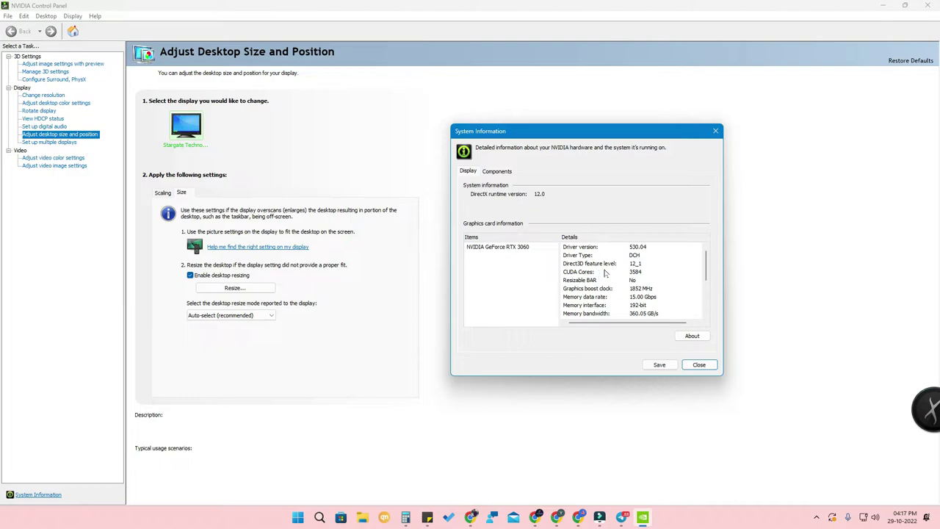
pyautogui.scroll(-3, 621, 270)
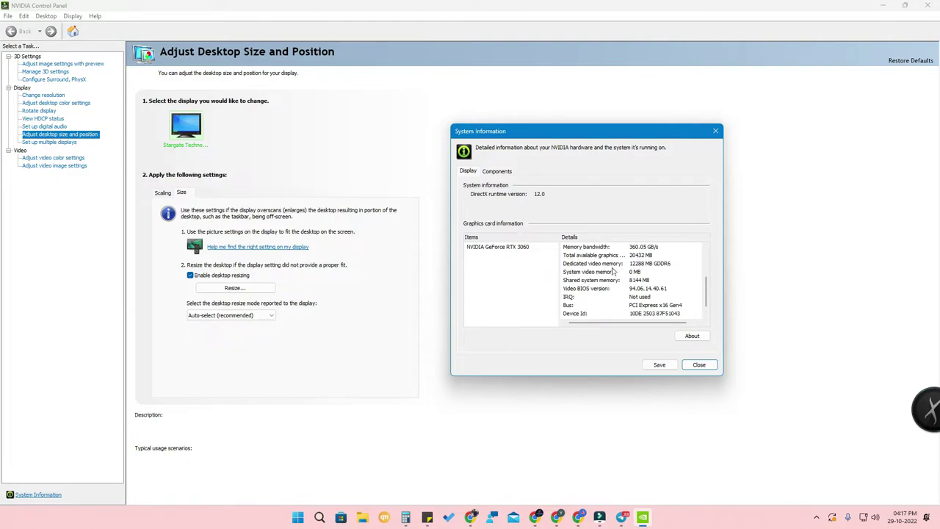
# Review the driver Components list, close System Information, and minimize NVIDIA Control Panel.
pyautogui.click(495, 172)
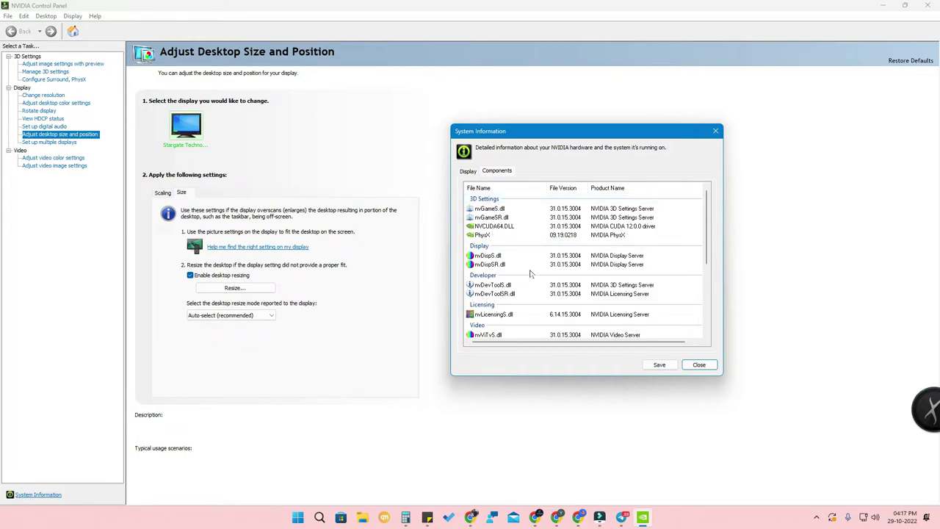
pyautogui.scroll(-3, 532, 273)
pyautogui.scroll(-1, 533, 279)
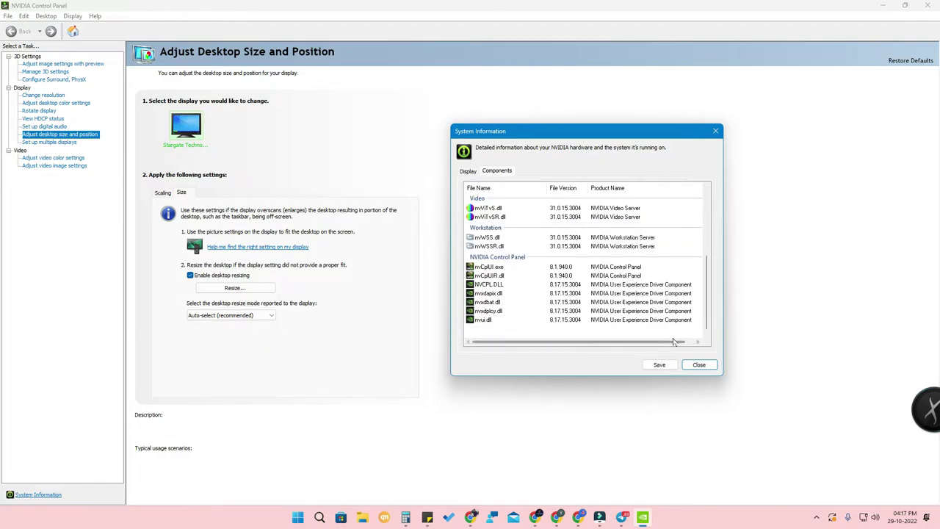
pyautogui.click(700, 367)
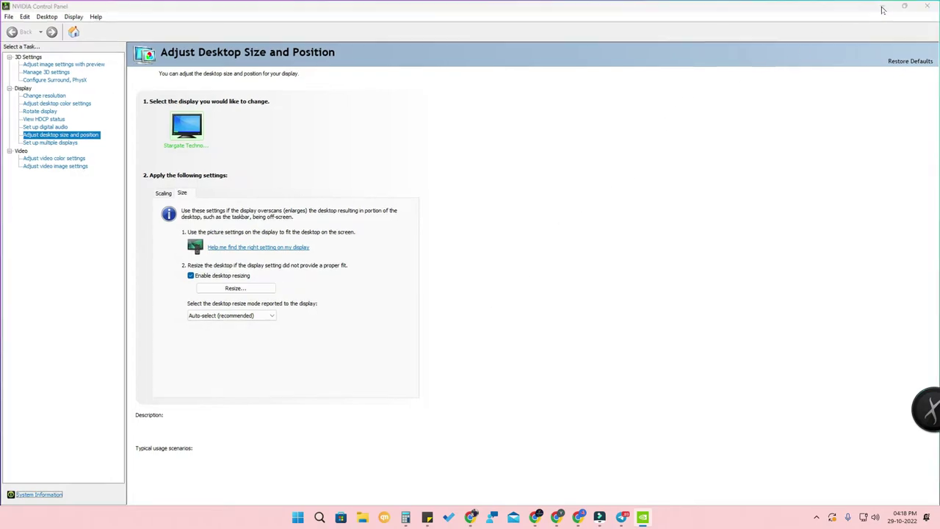
pyautogui.click(883, 8)
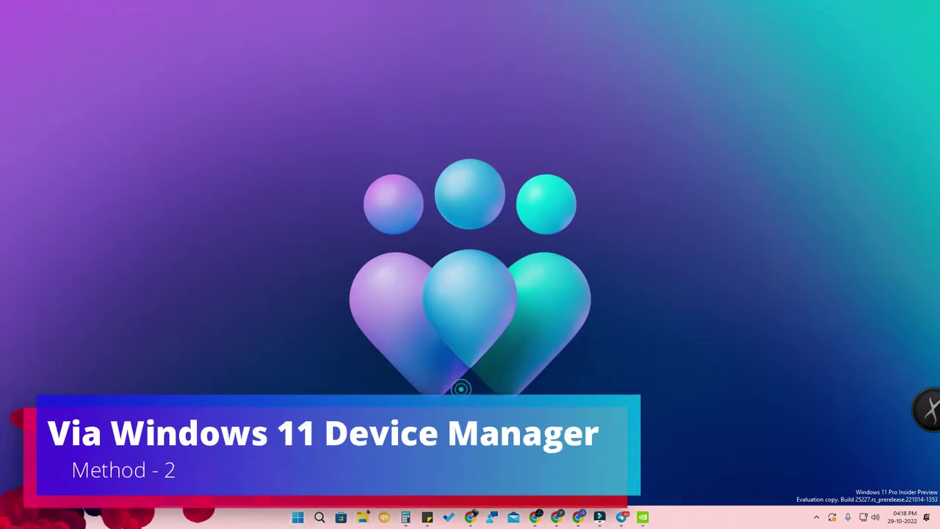
# Show the NVIDIA GeForce RTX 3060 Driver tab in Device Manager (version 31.0.15.3004, 08-09-2022).
pyautogui.press('super+x')
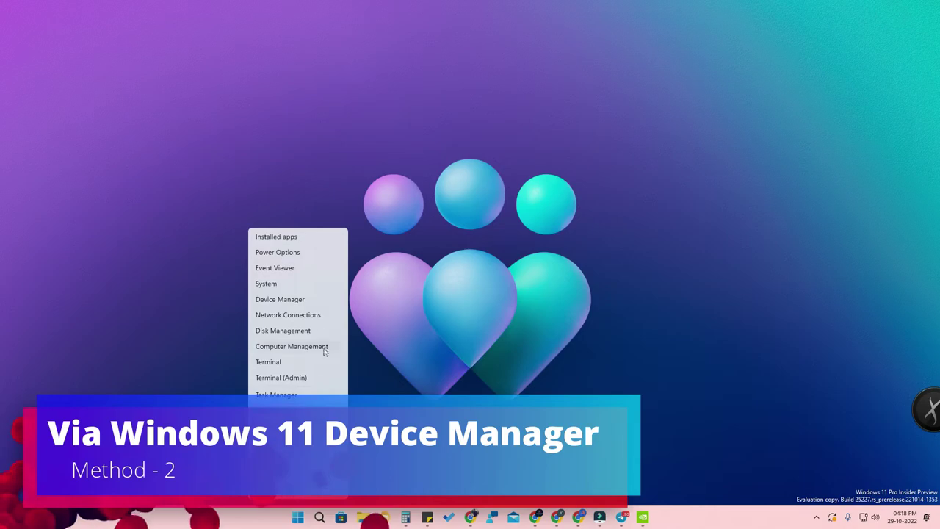
pyautogui.click(298, 299)
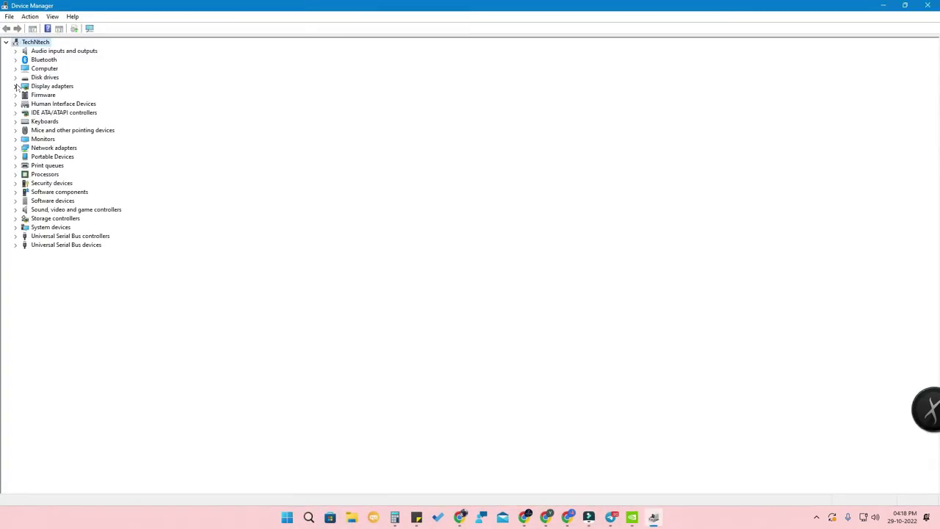
pyautogui.click(15, 87)
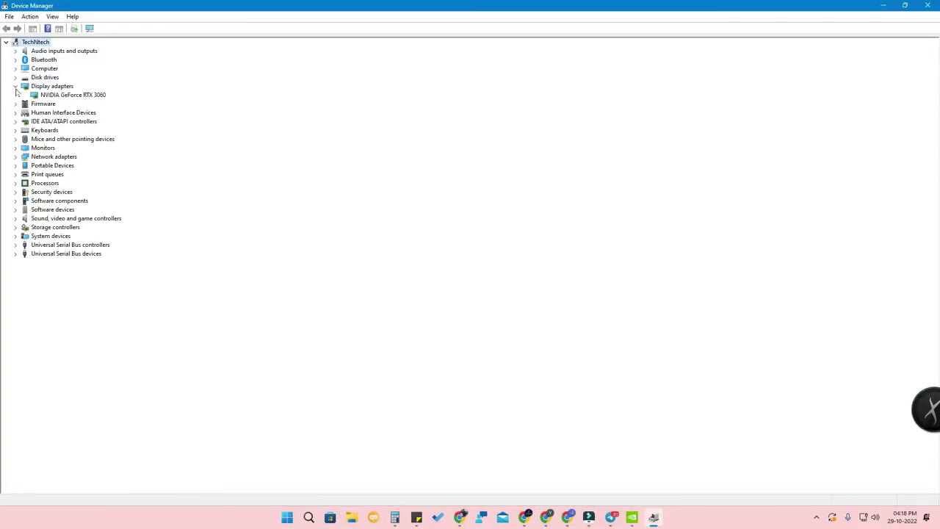
pyautogui.click(76, 96)
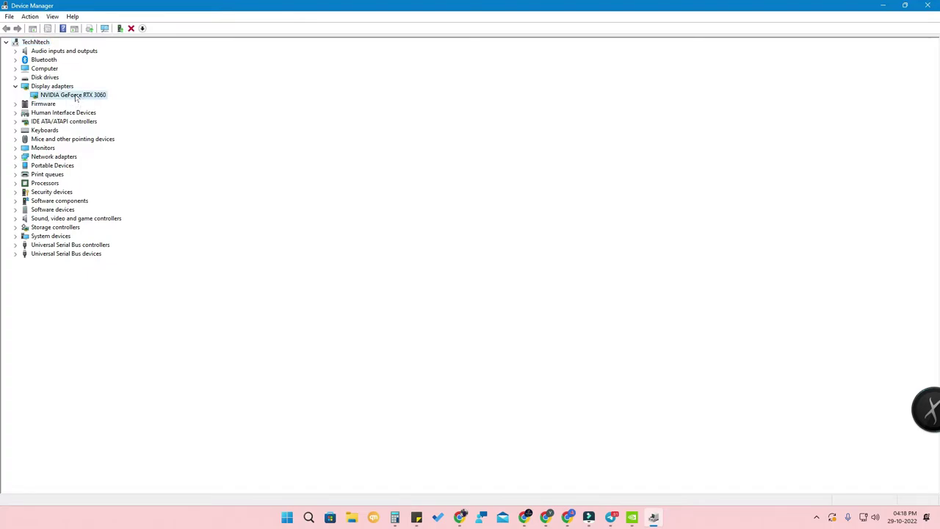
pyautogui.rightClick(76, 96)
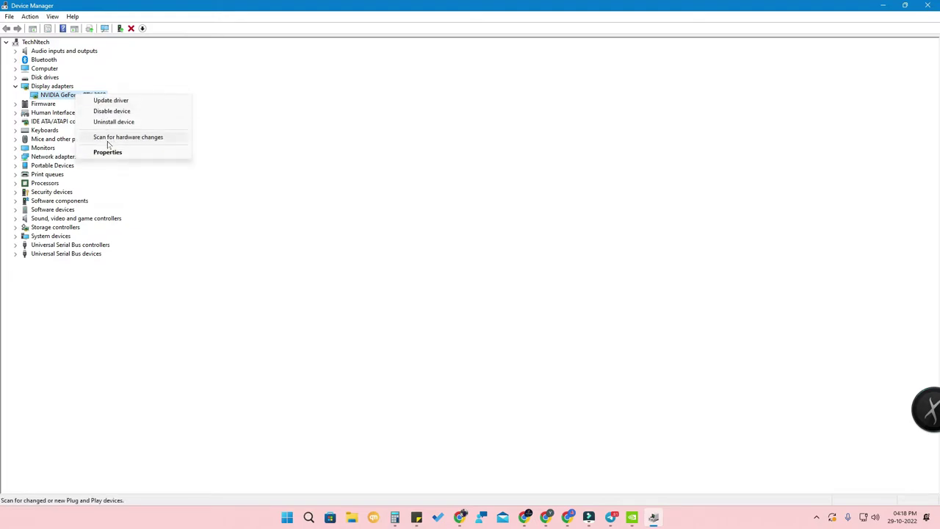
pyautogui.click(108, 152)
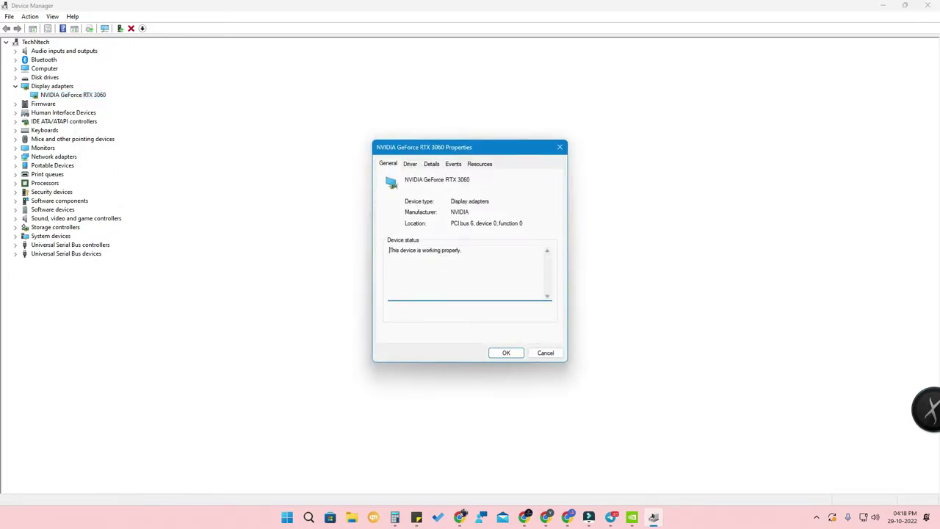
pyautogui.click(409, 164)
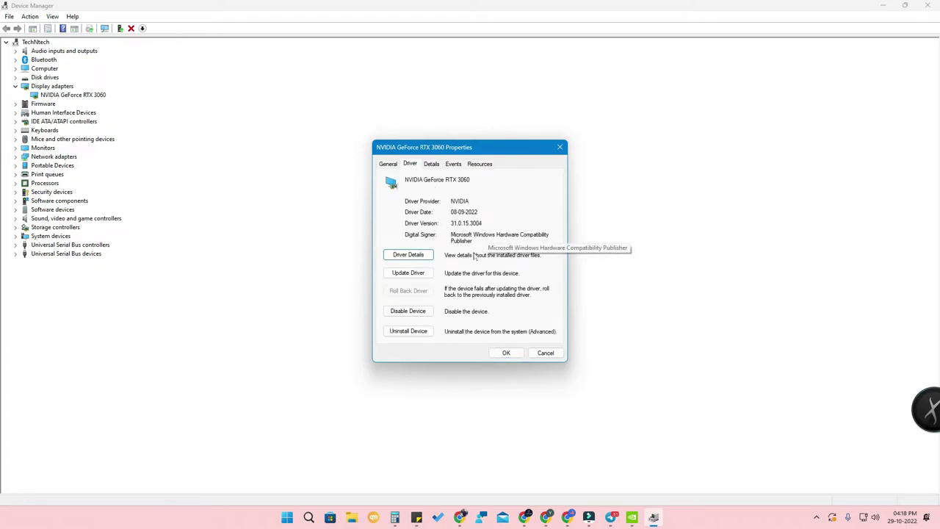
# Search automatically for an RTX 3060 driver update, then close the wizard and Properties dialog.
pyautogui.click(422, 275)
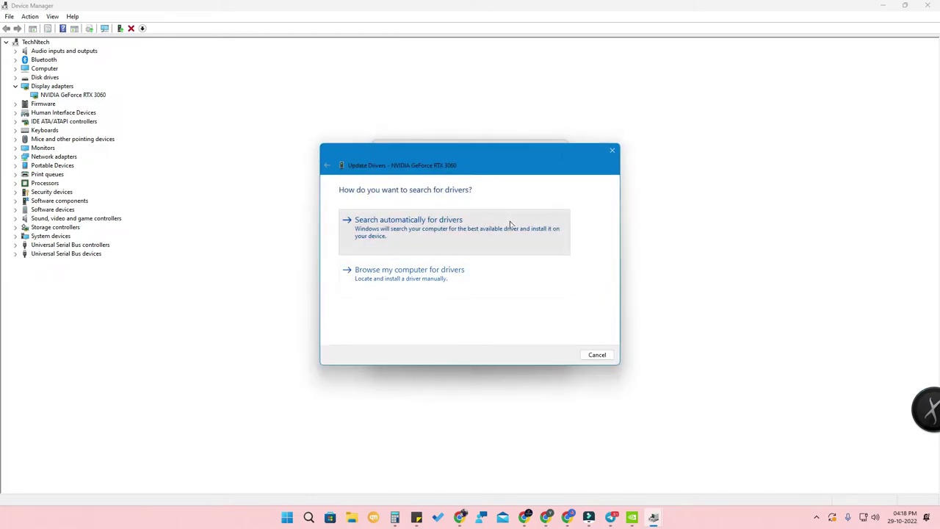
pyautogui.click(509, 221)
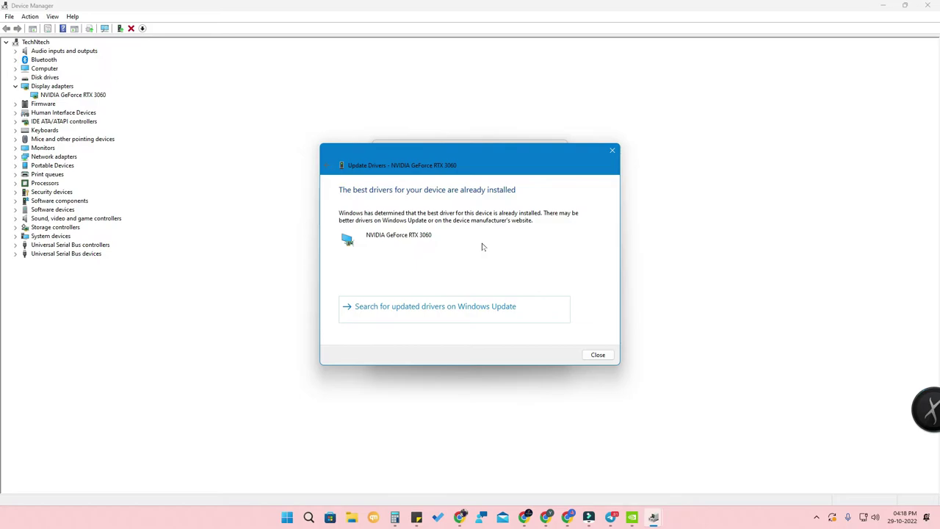
pyautogui.click(598, 354)
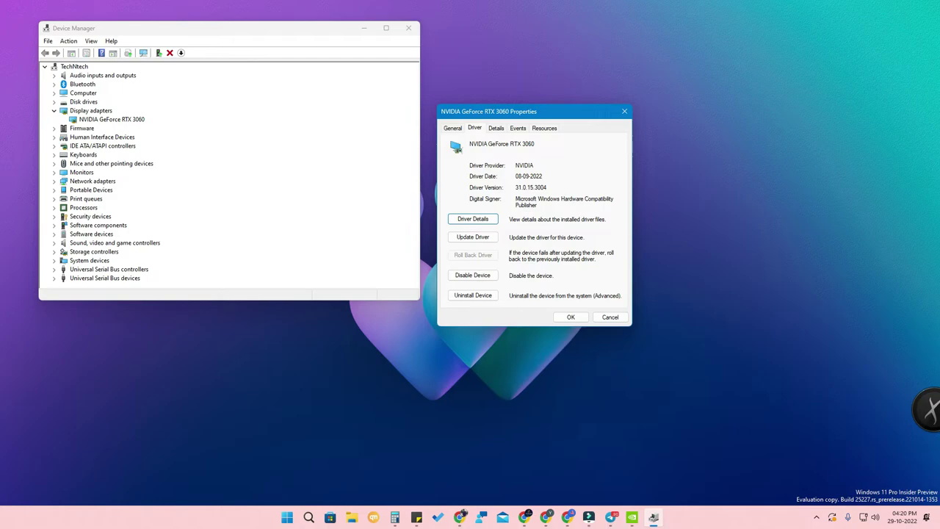
pyautogui.press('Escape')
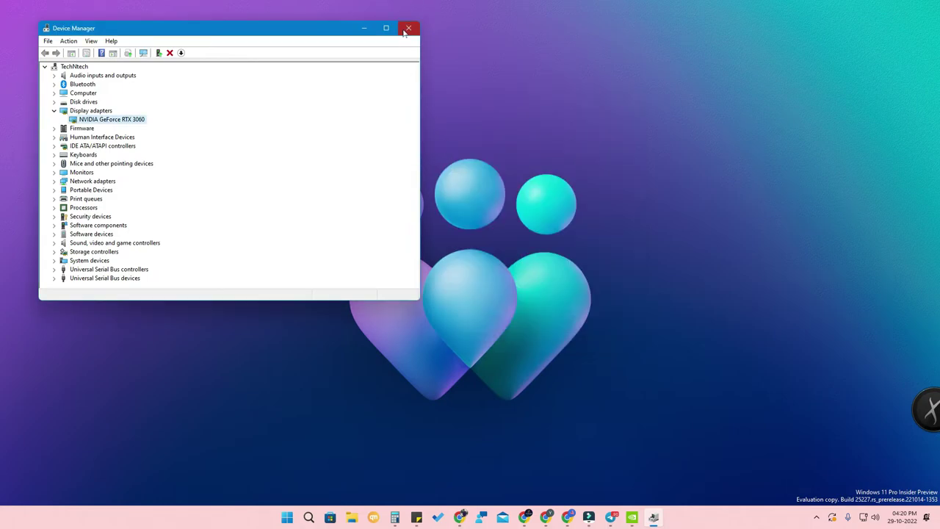
# Close Device Manager and launch Task Manager from the Start button's menu.
pyautogui.click(404, 32)
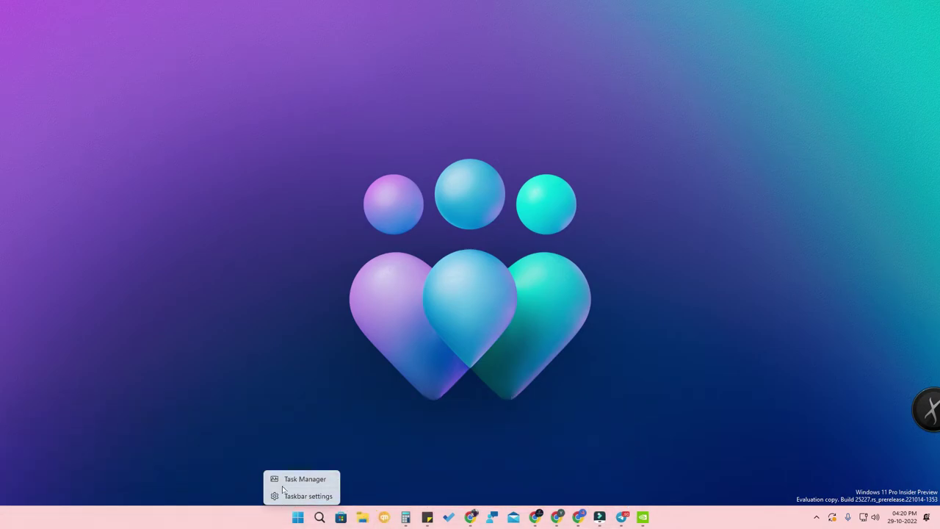
pyautogui.click(299, 518)
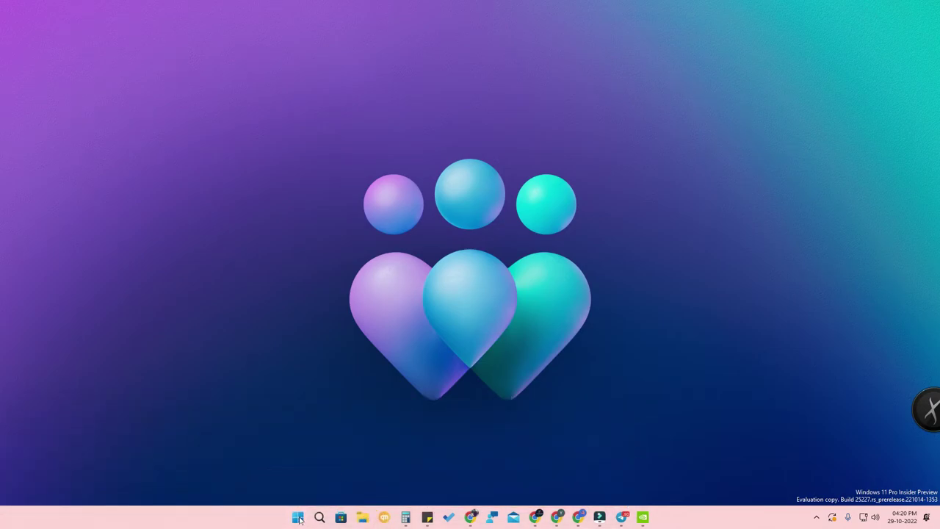
pyautogui.rightClick(299, 520)
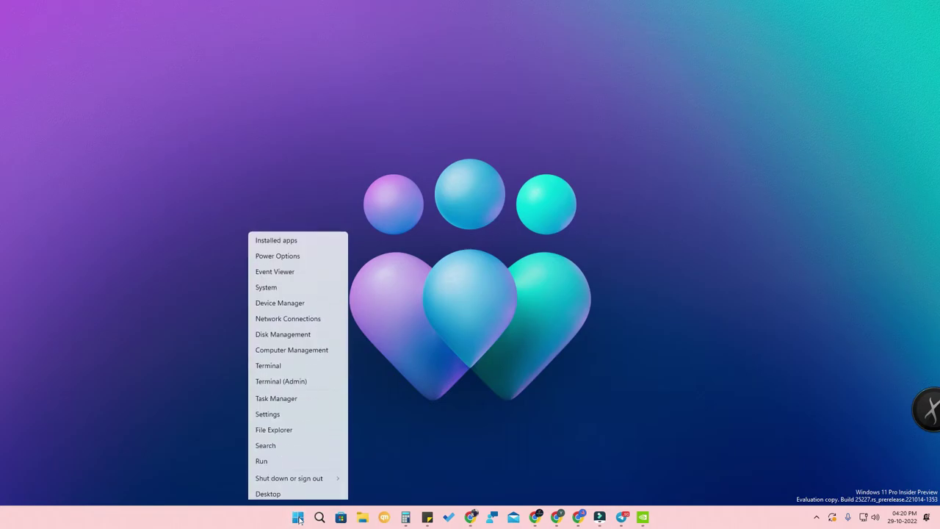
pyautogui.click(300, 395)
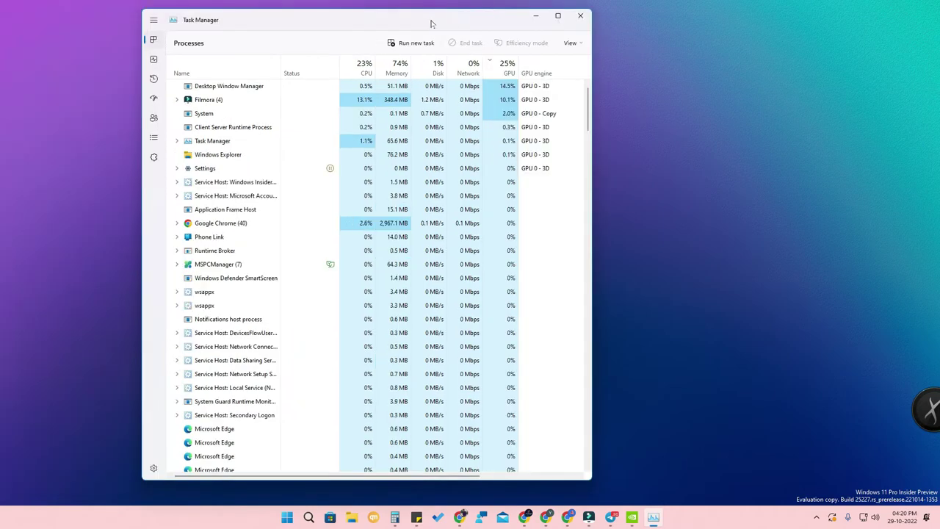
# Maximize Task Manager and show the Performance page for GPU 0, the RTX 3060.
pyautogui.doubleClick(432, 25)
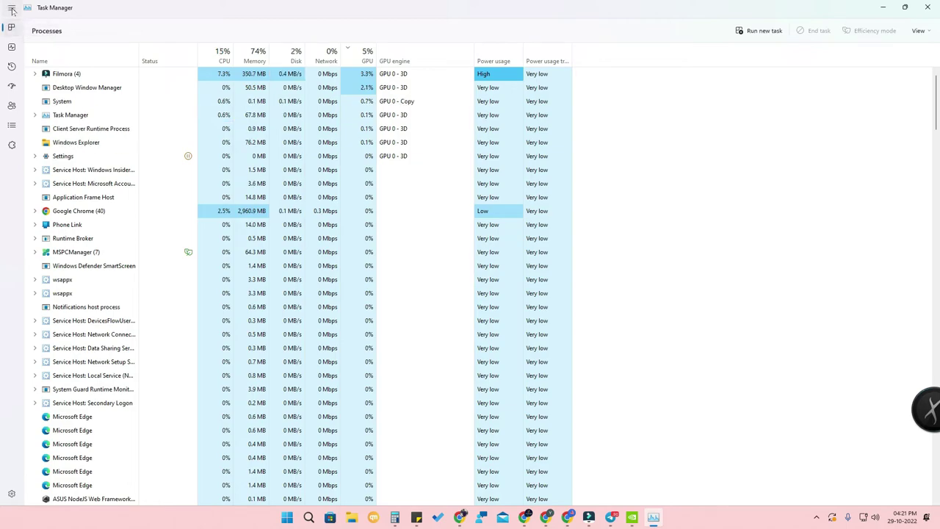
pyautogui.click(12, 10)
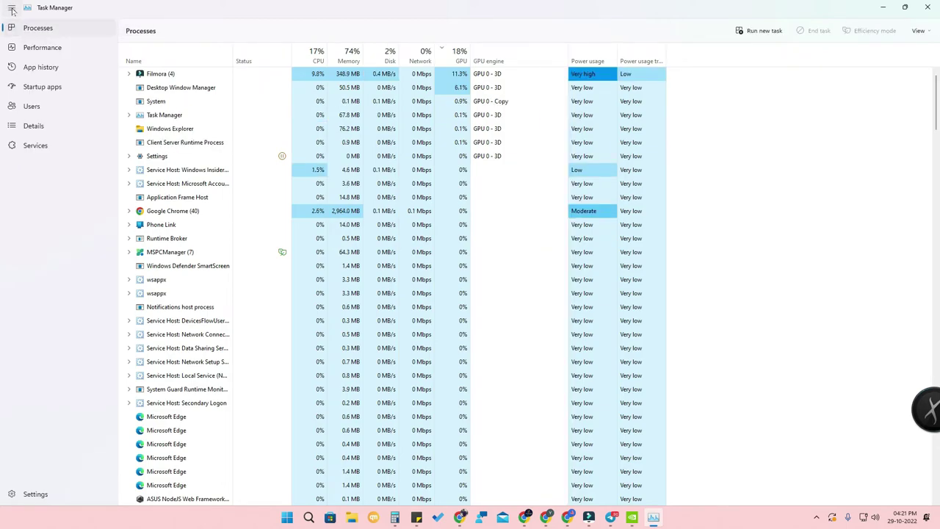
pyautogui.click(43, 47)
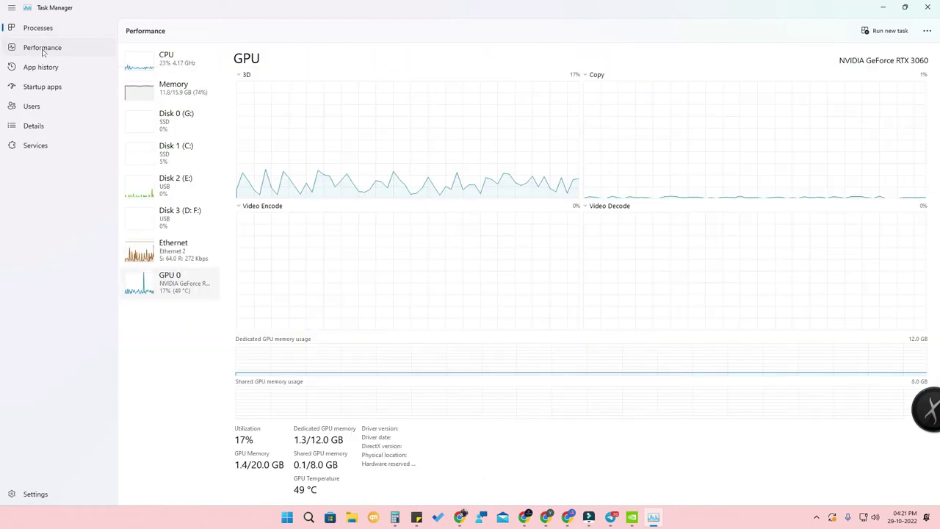